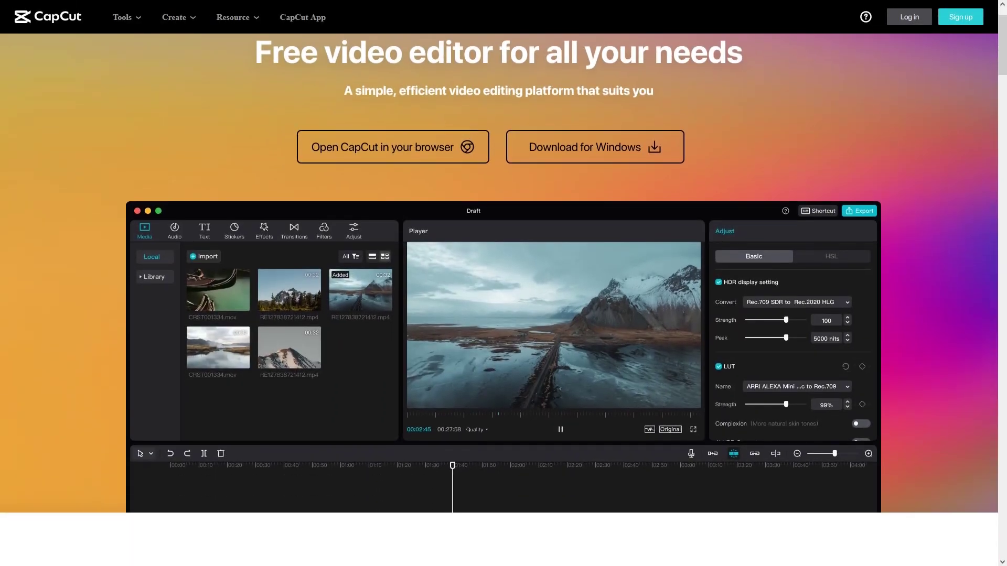
Step: Scroll past the editor preview to the free music, stickers, transitions, effects and filters section
scroll(504, 283, "down", 2)
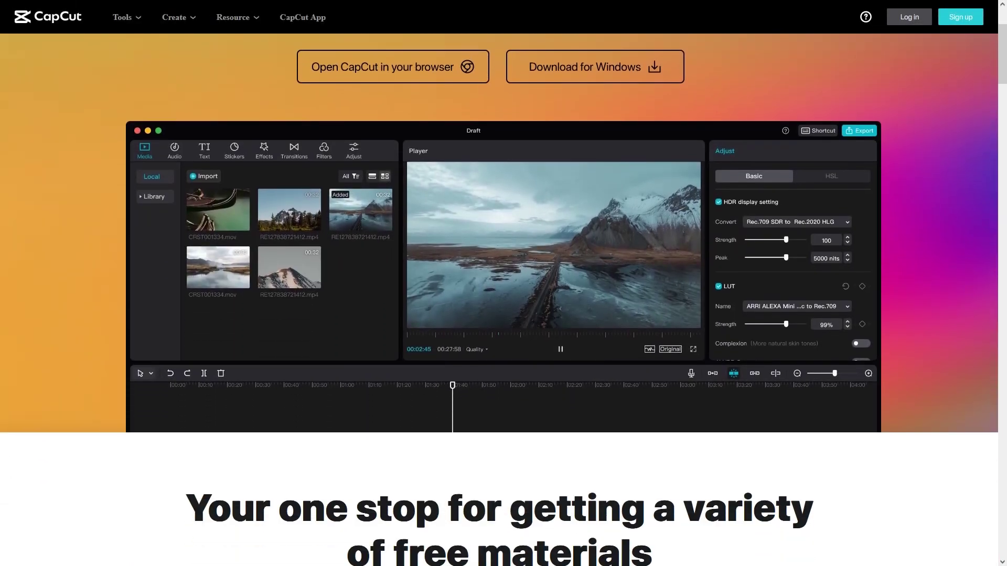
scroll(504, 283, "down", 2)
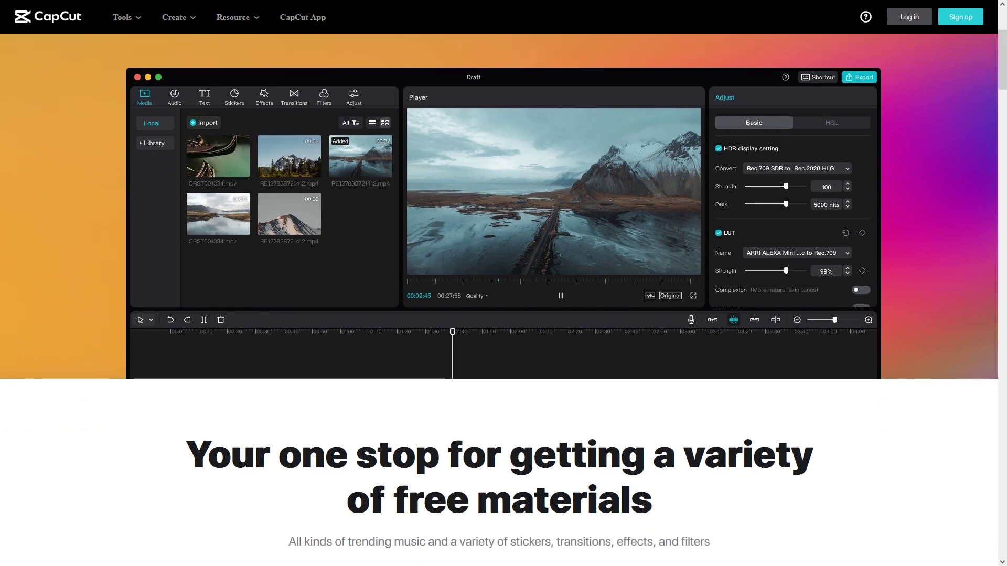
scroll(504, 283, "down", 2)
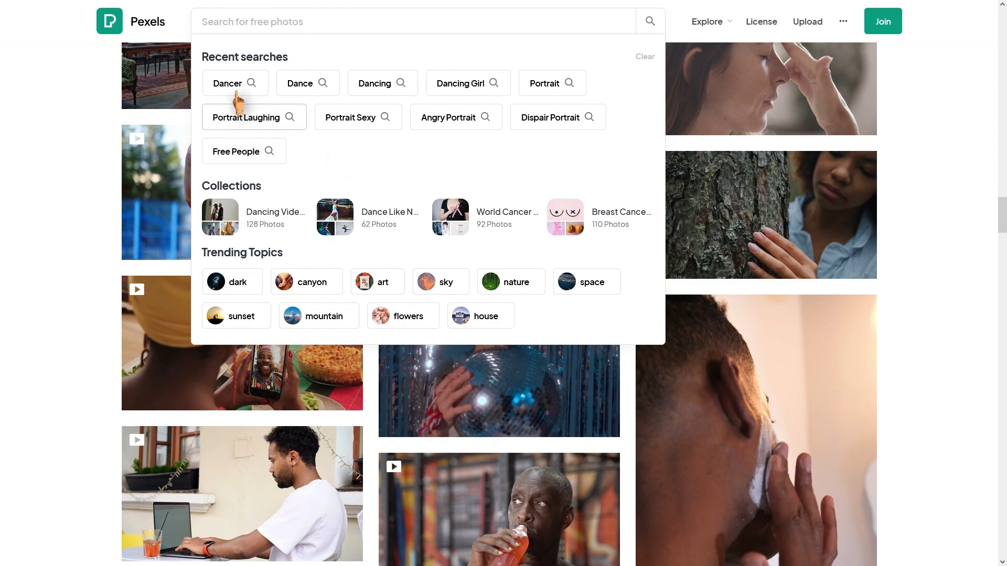
Step: From the Pexels 'Dancer' search results, download the clip of a man dancing on a rooftop
left_click(235, 85)
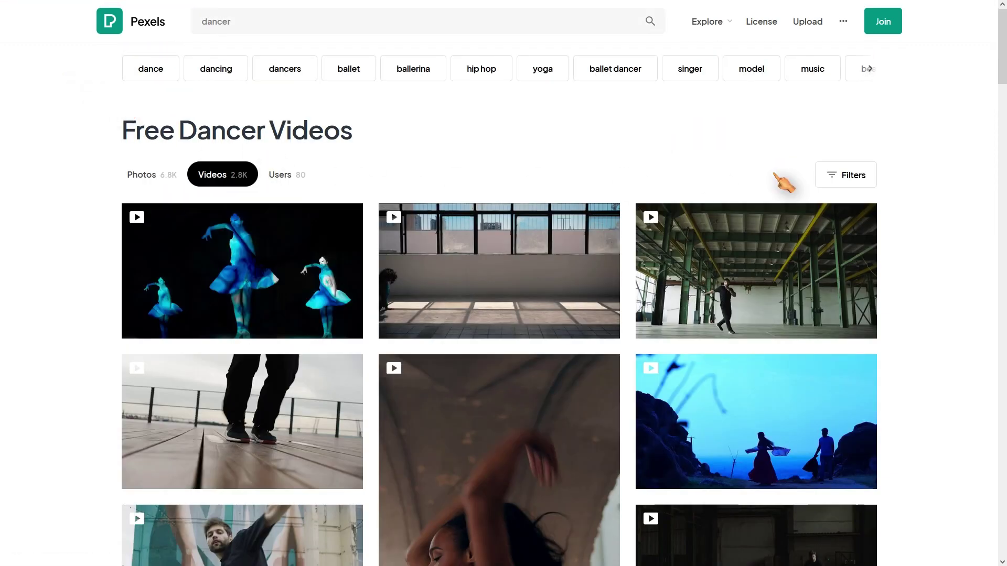
scroll(933, 209, "down", 13)
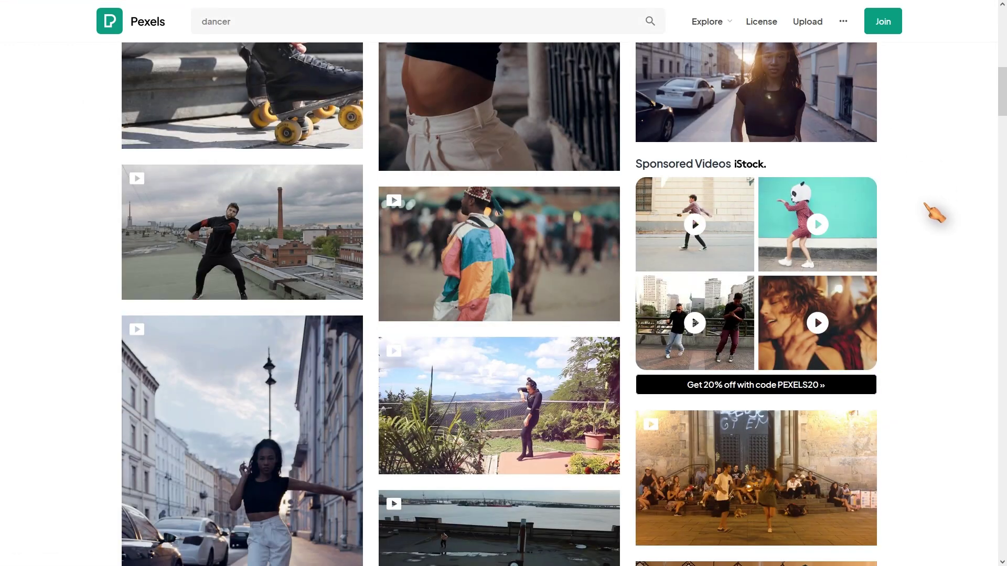
mouse_move(189, 288)
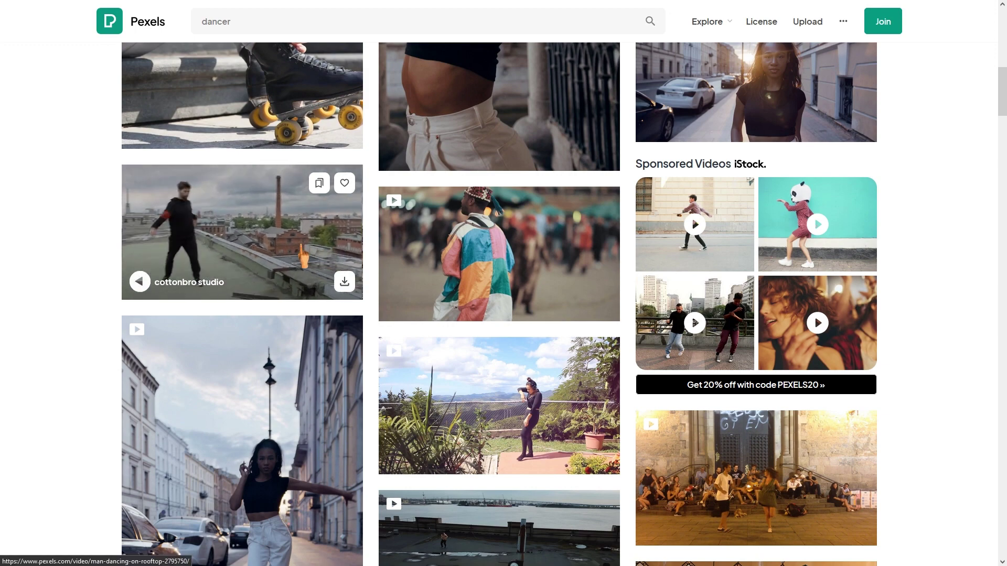
left_click(344, 283)
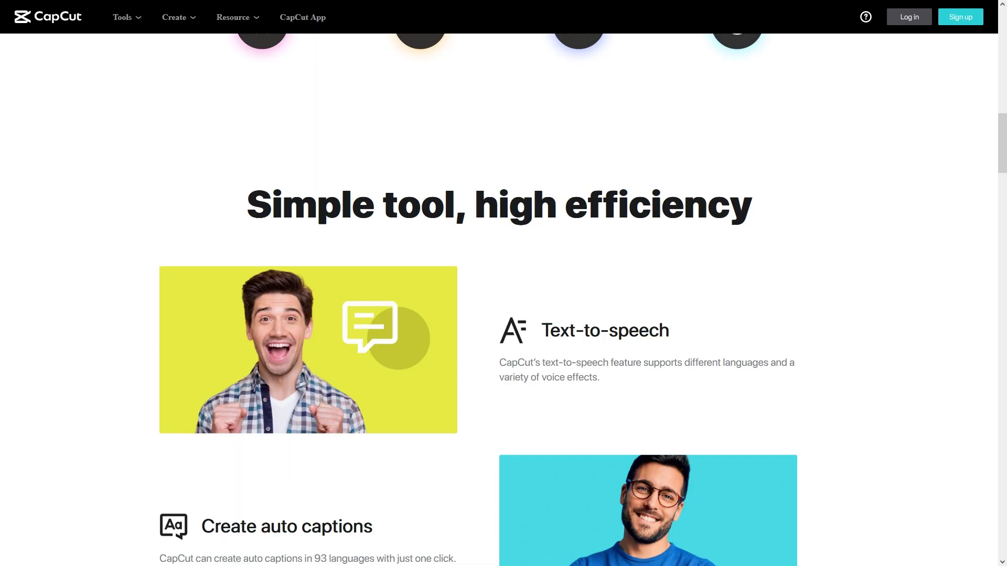
scroll(503, 299, "down", 2)
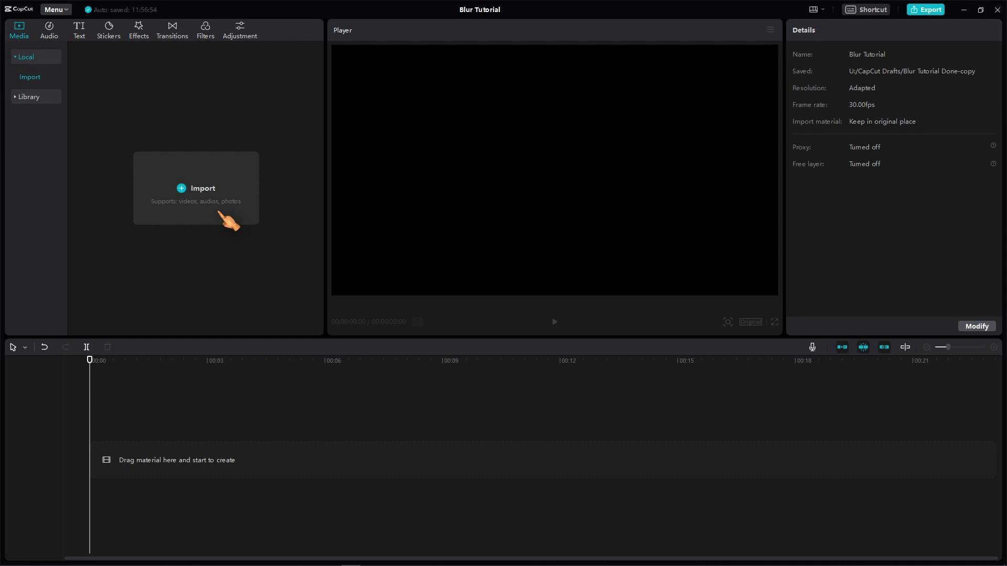
Step: Import Pexels Videos 2795750.mp4 into the CapCut media panel and preview it in the player
left_click(220, 213)
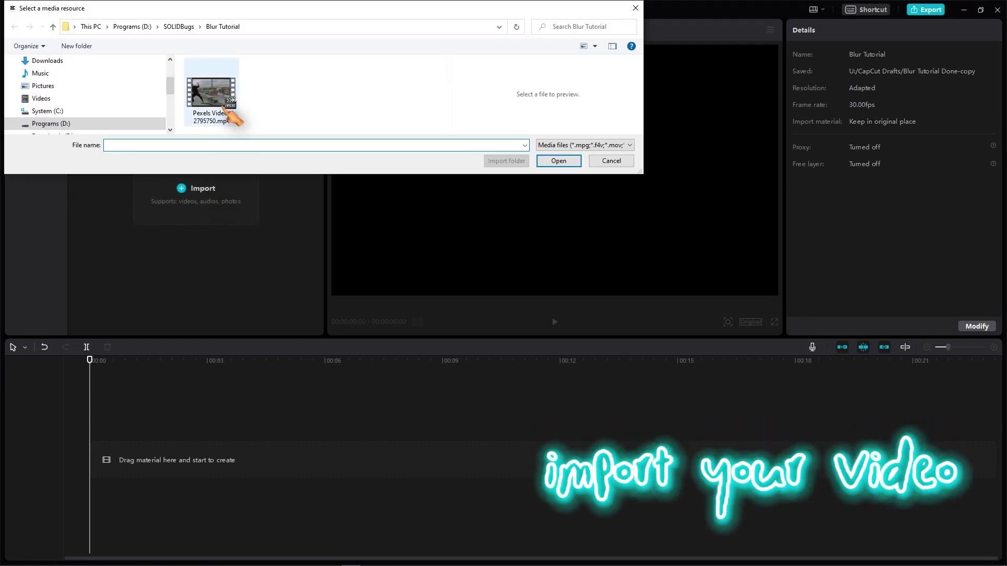
left_click(225, 111)
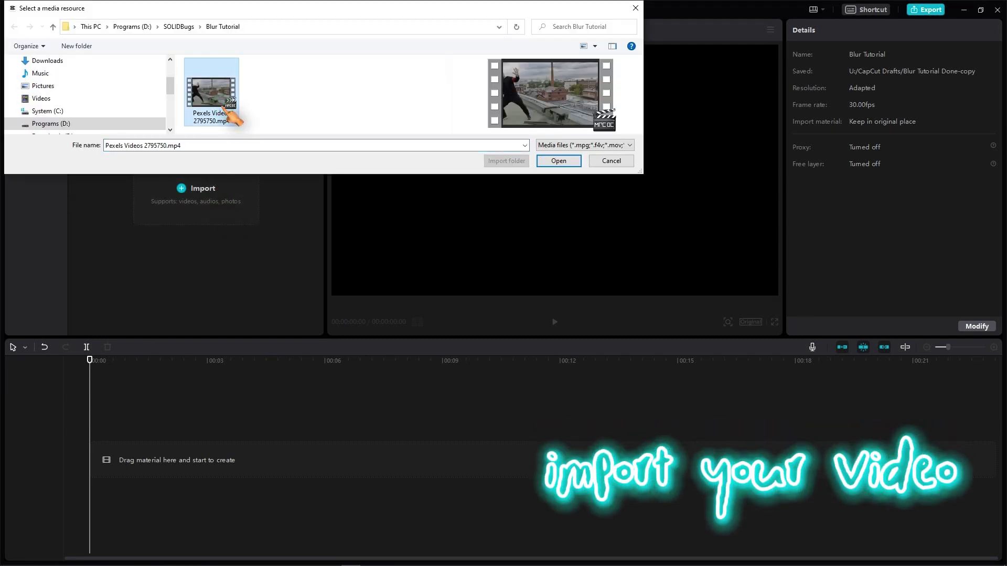
left_click(570, 162)
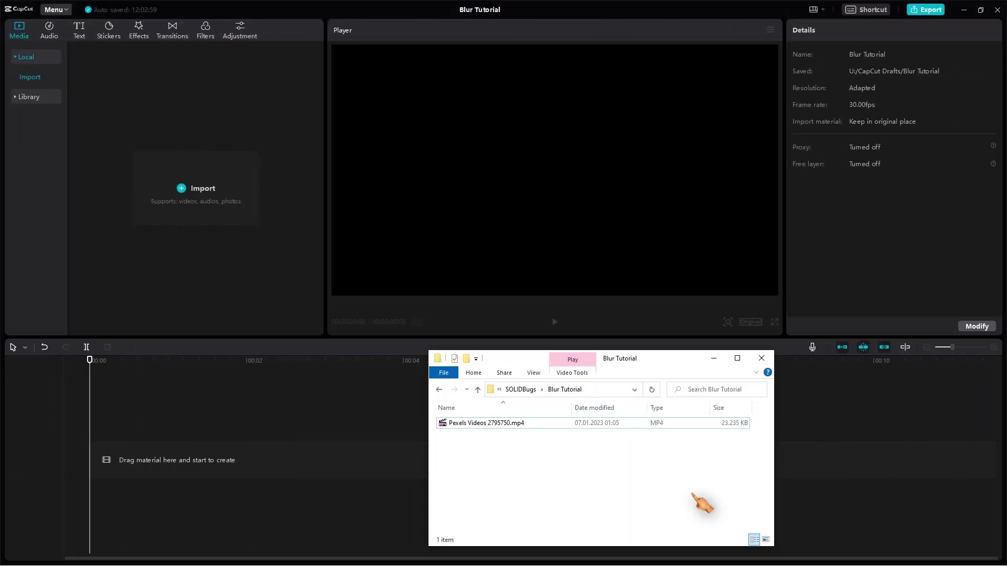
left_click_drag(514, 424, 289, 262)
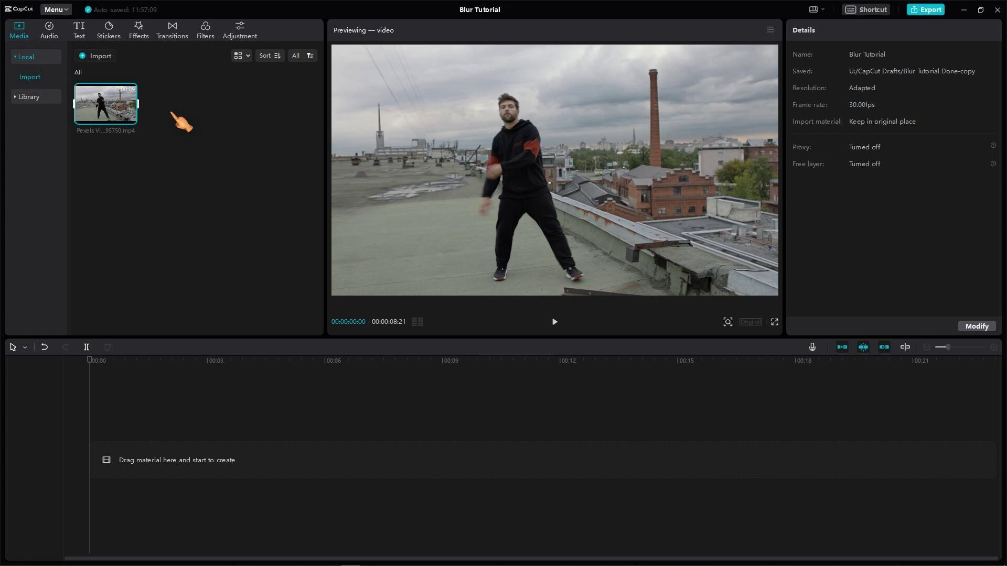
Step: Place the dancer clip on the main timeline at 00:00 (length 00:00:08:21) and select it
left_click_drag(120, 109, 128, 465)
left_click(127, 463)
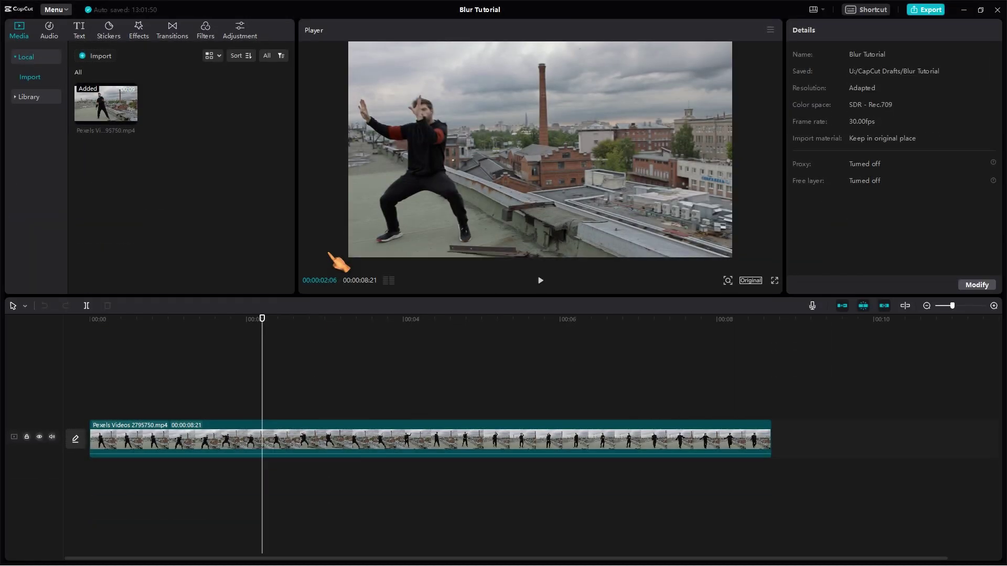
Step: Copy the dancer clip and paste it on a new track above, aligned to start at 00:00
left_click(314, 434)
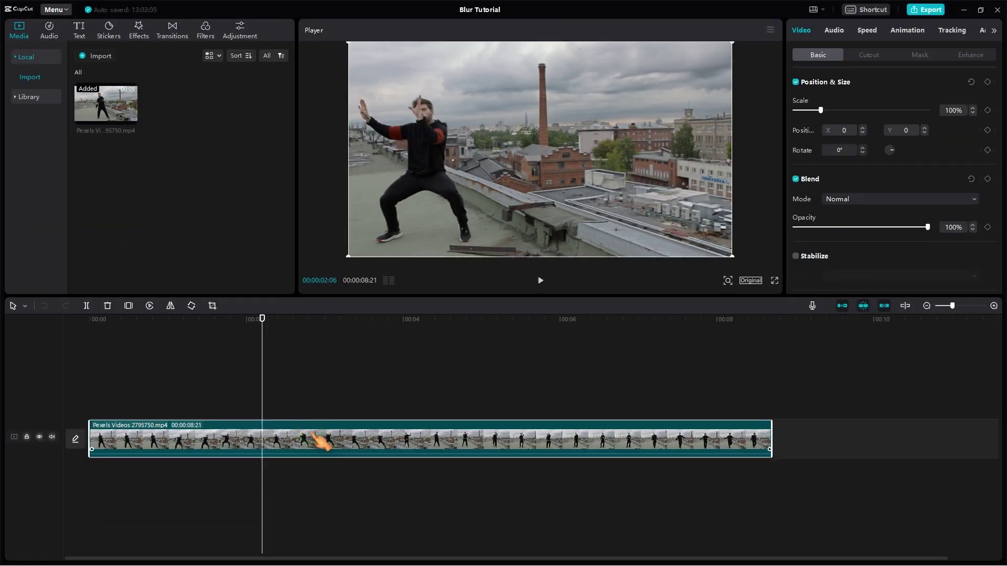
right_click(312, 435)
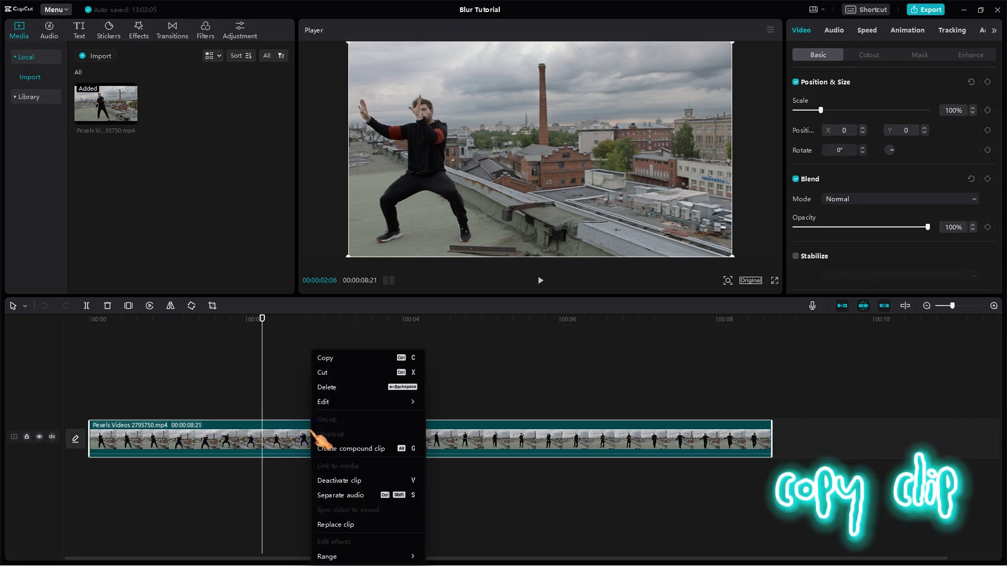
left_click(361, 358)
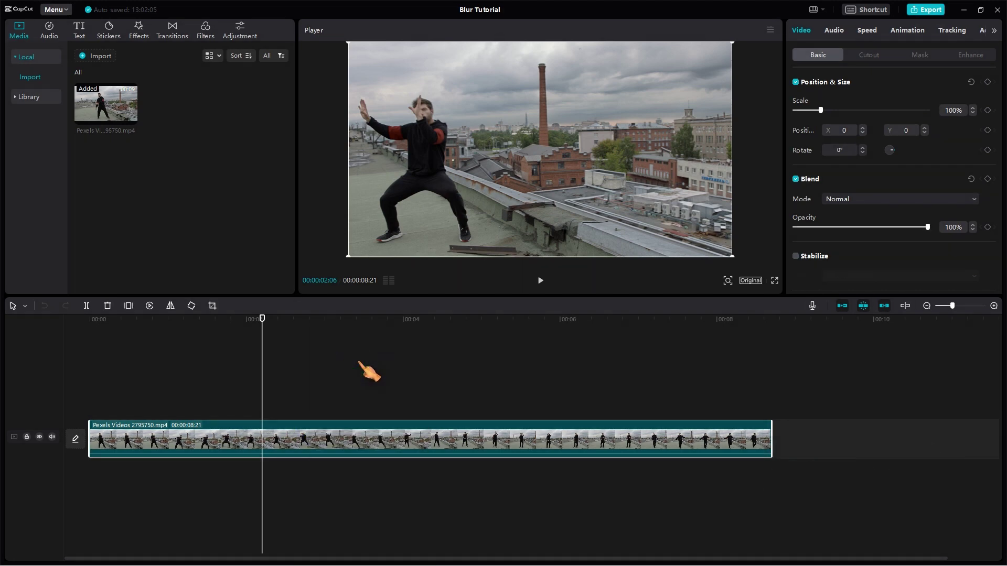
right_click(360, 363)
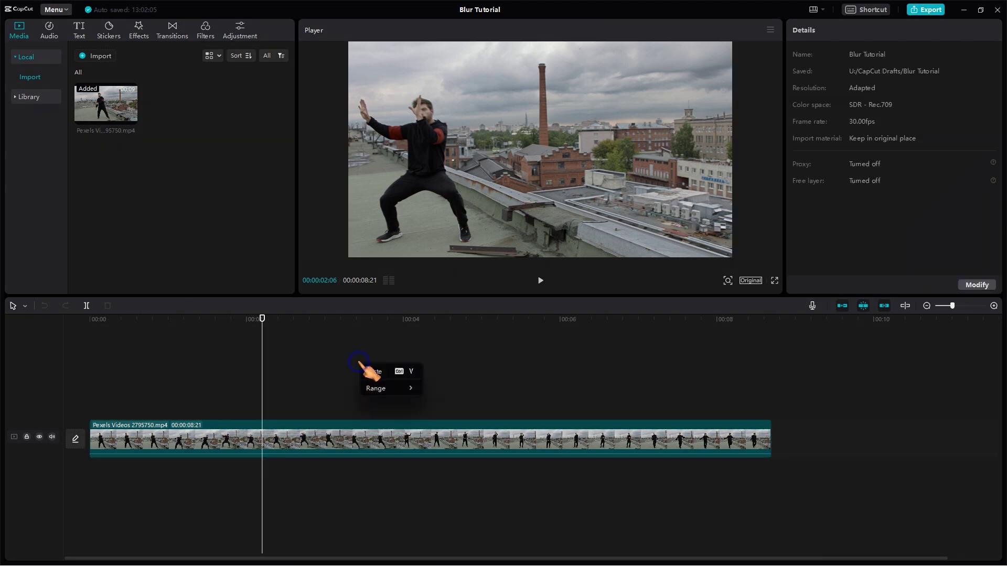
left_click(389, 372)
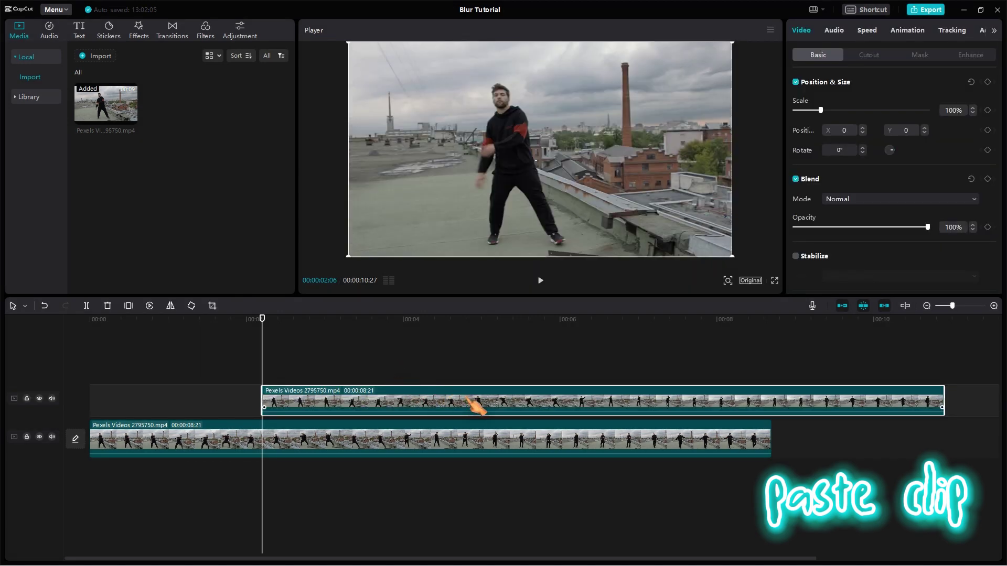
left_click_drag(469, 403, 306, 403)
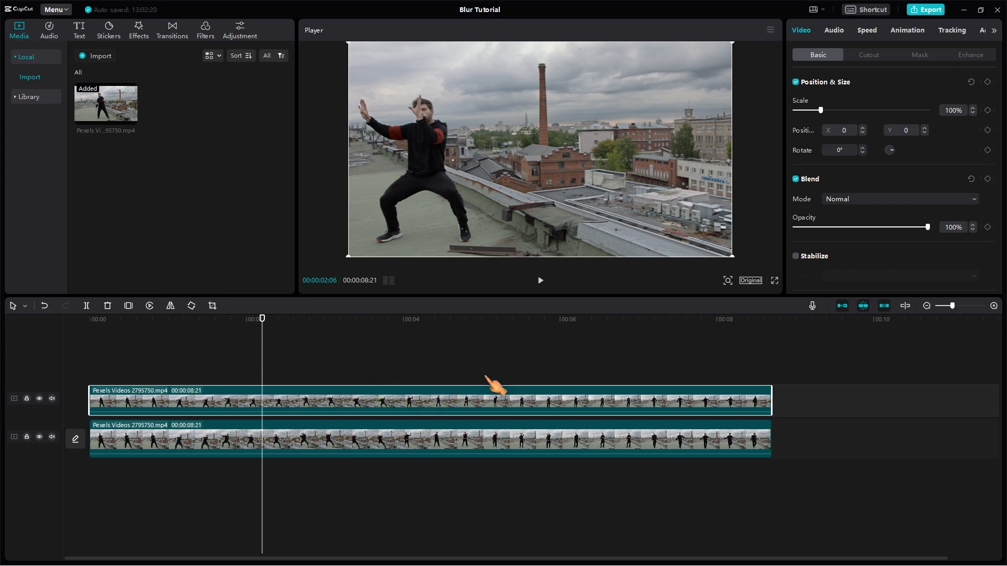
Step: Turn on Auto cutout for the top dancer clip to remove its rooftop background
left_click(868, 55)
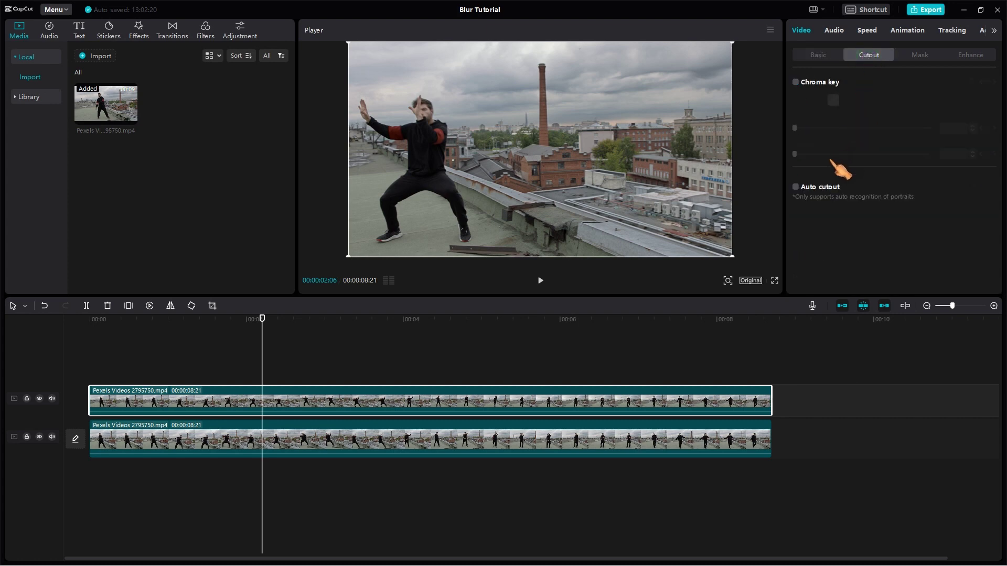
left_click(795, 188)
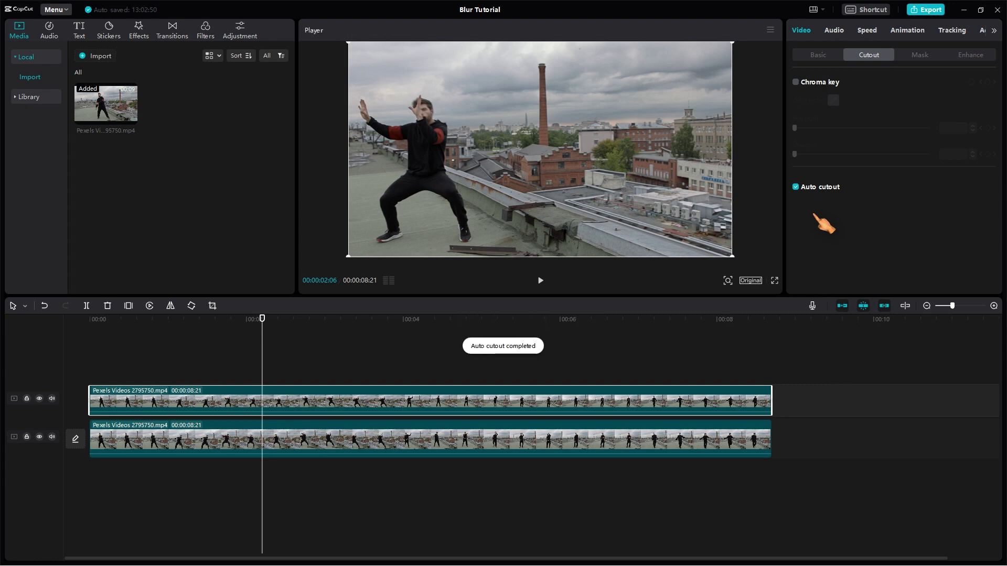
left_click(39, 437)
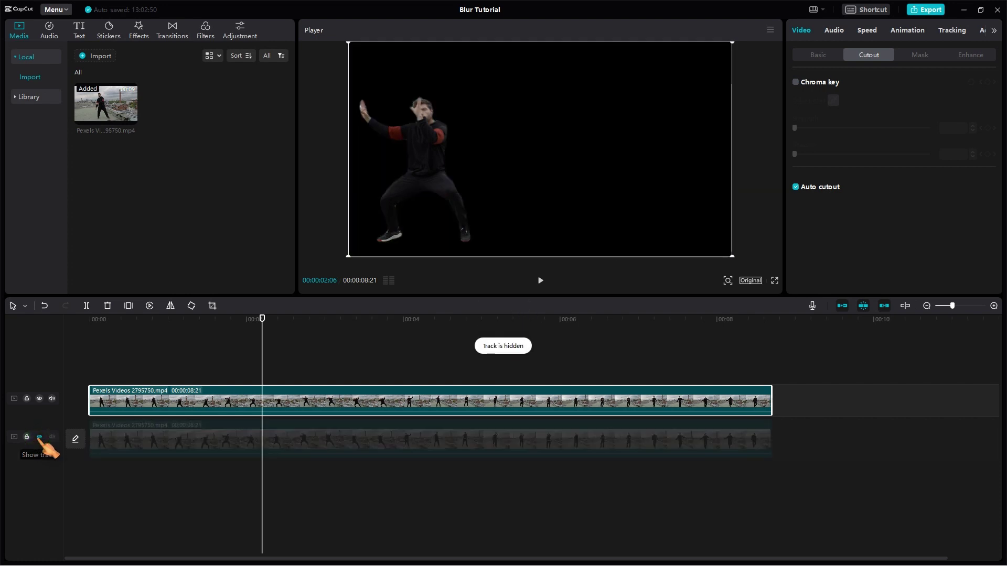
left_click(348, 344)
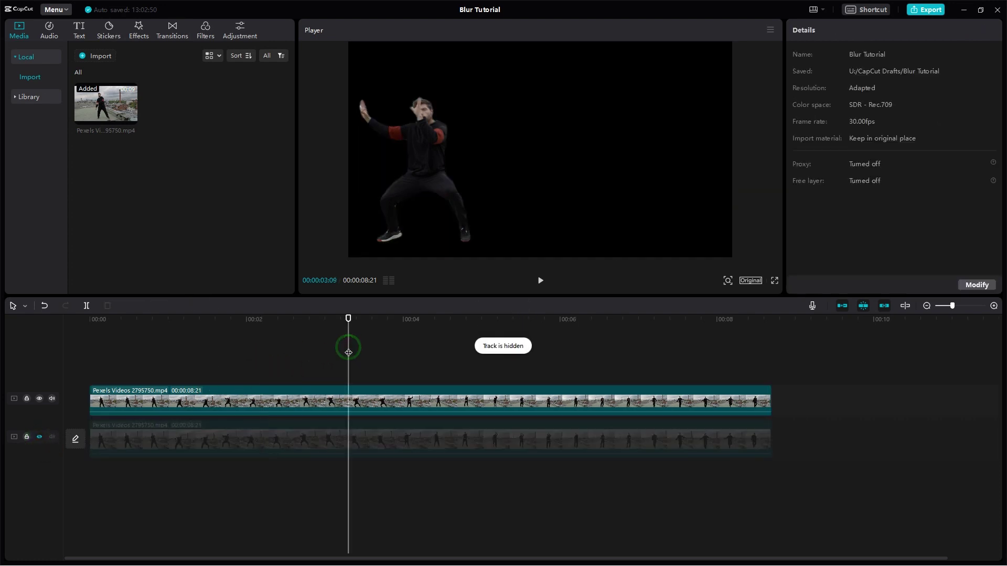
left_click(402, 352)
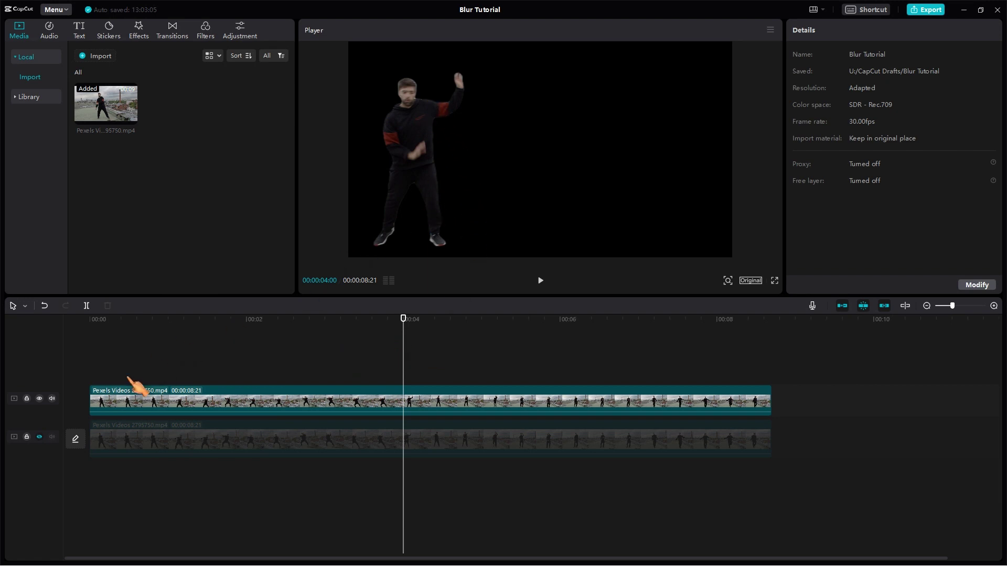
left_click(39, 437)
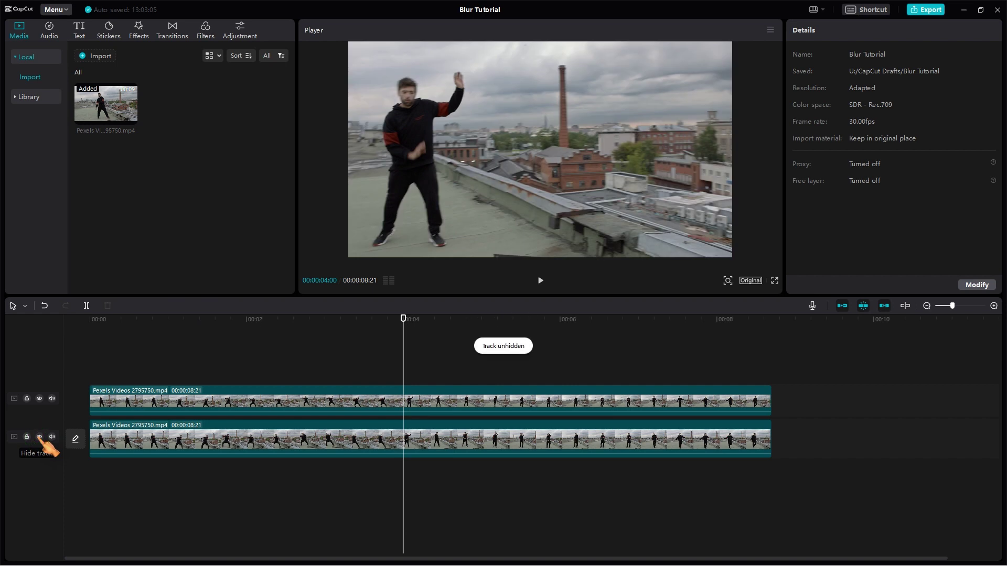
left_click(207, 433)
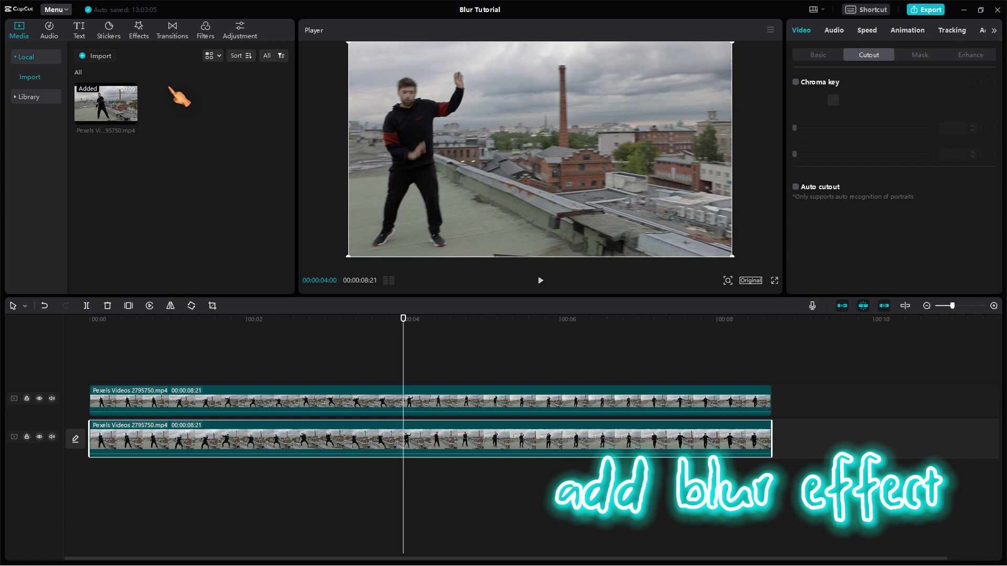
Step: Put the Basic Blur effect on the lower background clip and play back to check it
left_click(146, 38)
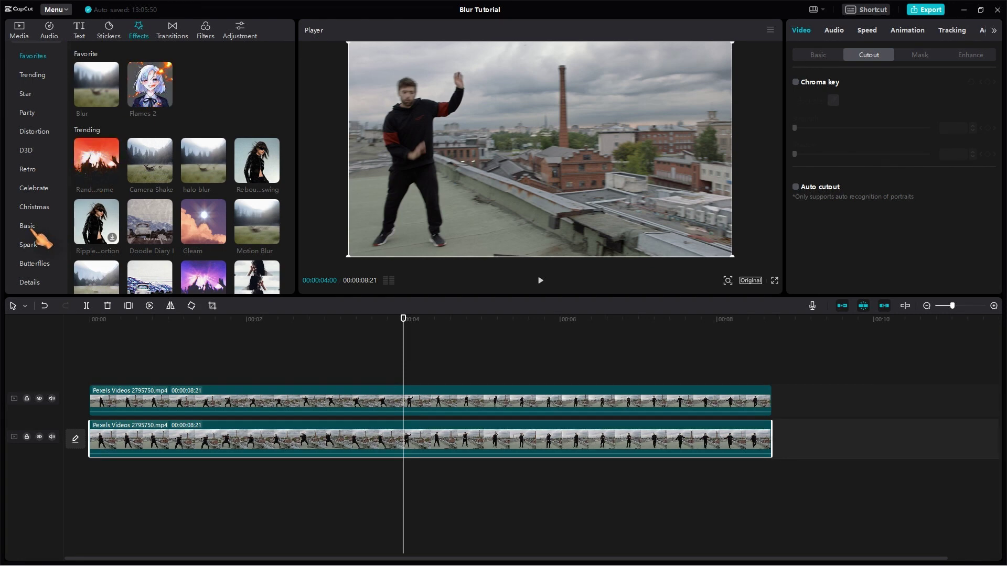
left_click(29, 227)
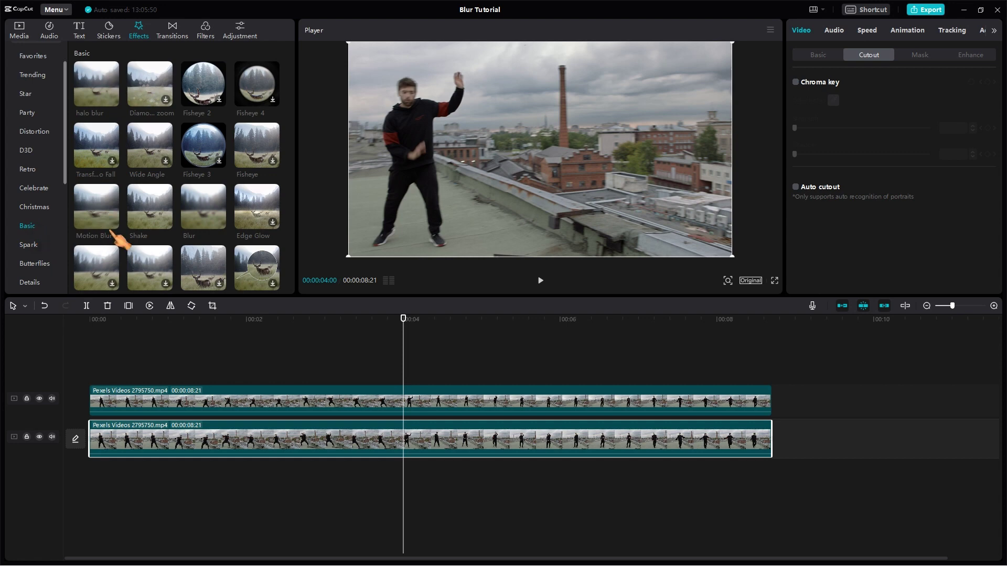
left_click(210, 219)
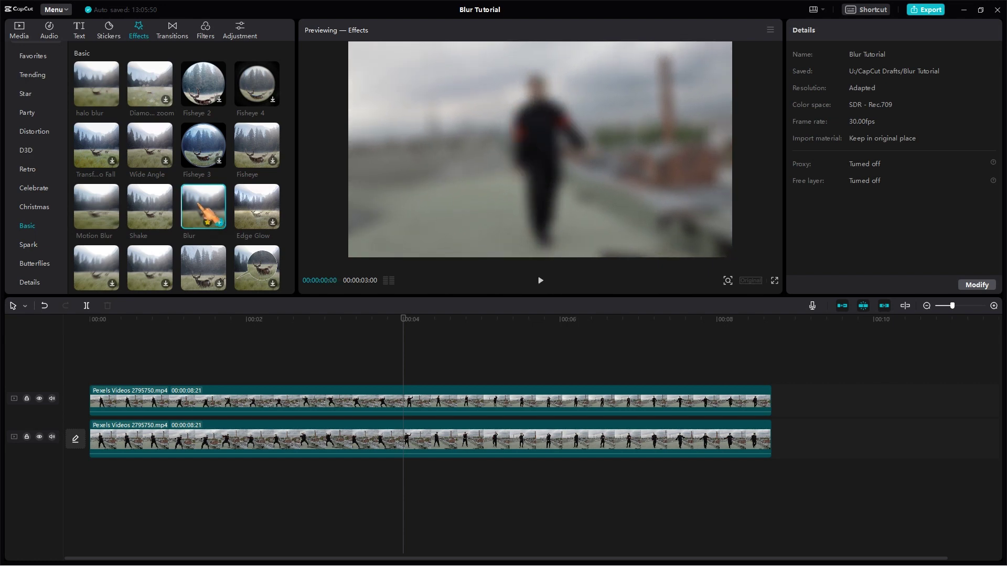
left_click_drag(207, 212, 226, 443)
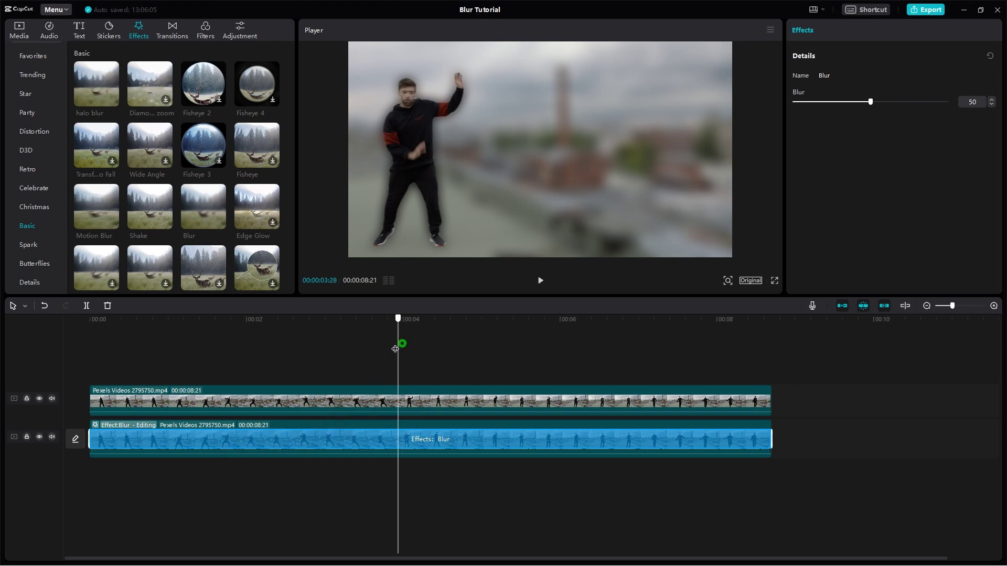
left_click_drag(400, 342, 234, 351)
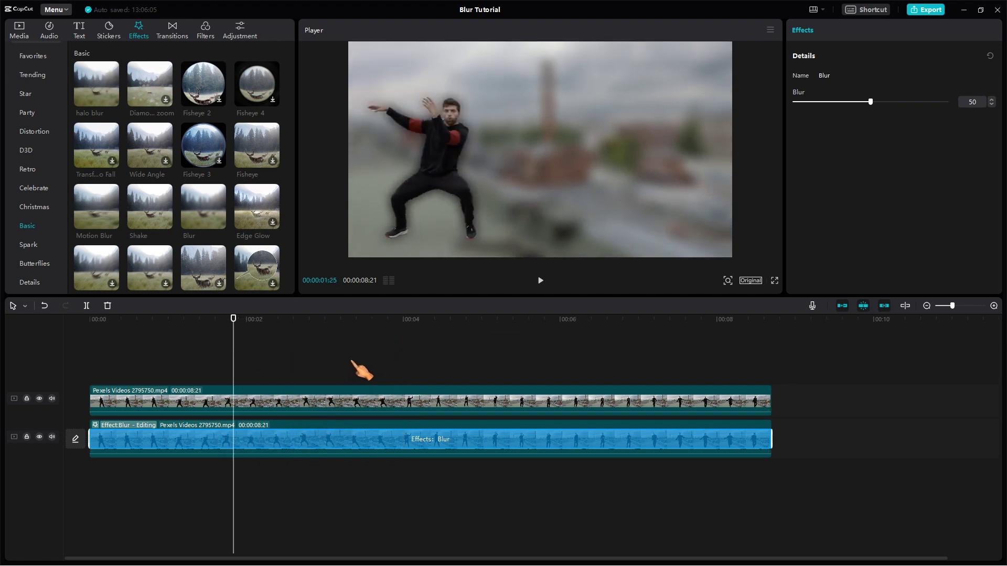
key("space")
key("space")
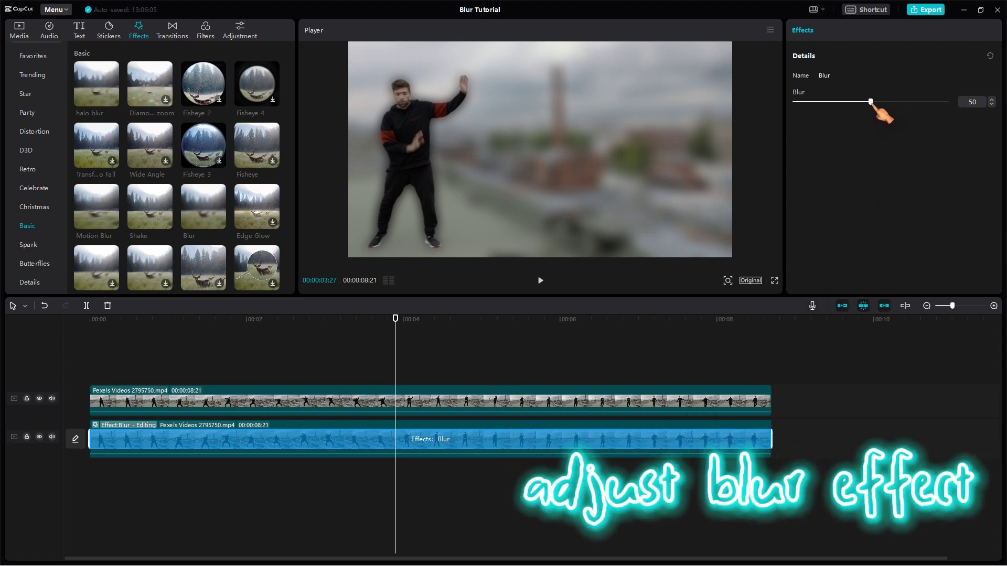
Step: Reduce the Blur effect strength to 19 and rewind to the start to preview
left_click_drag(871, 102, 843, 103)
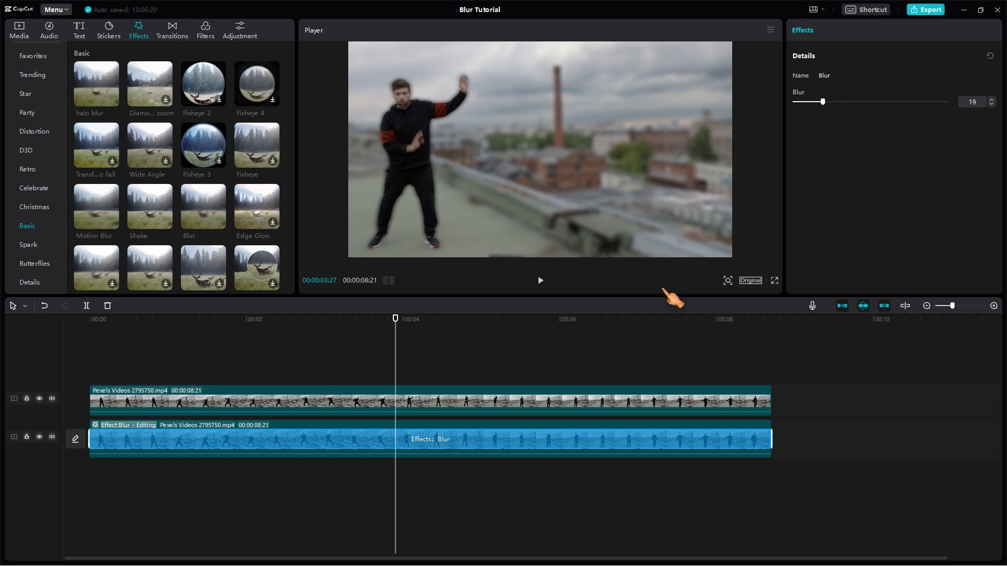
left_click_drag(396, 356, 70, 343)
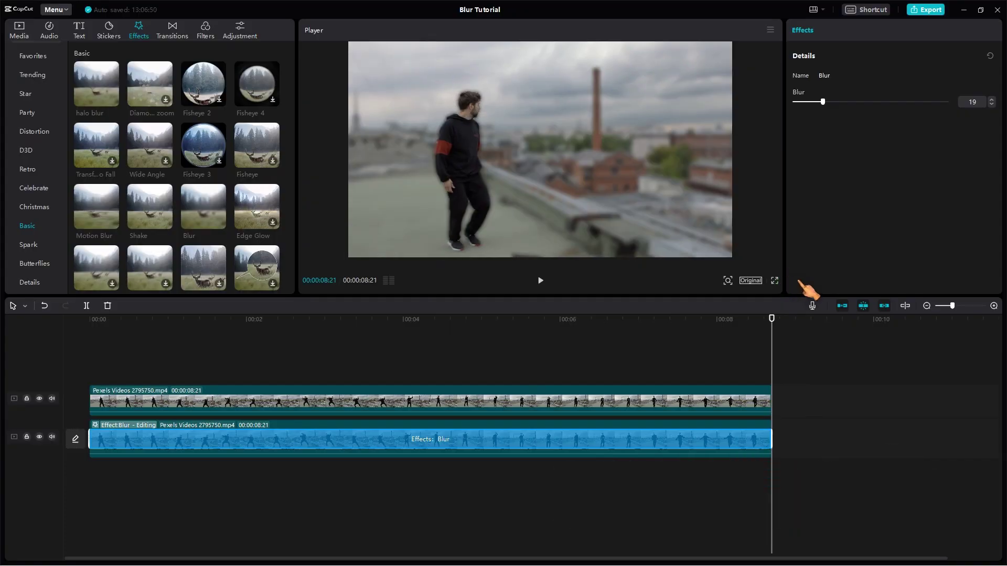
Step: Export Blur Tutorial as a 1080P, H.264, 30fps mp4
left_click(924, 14)
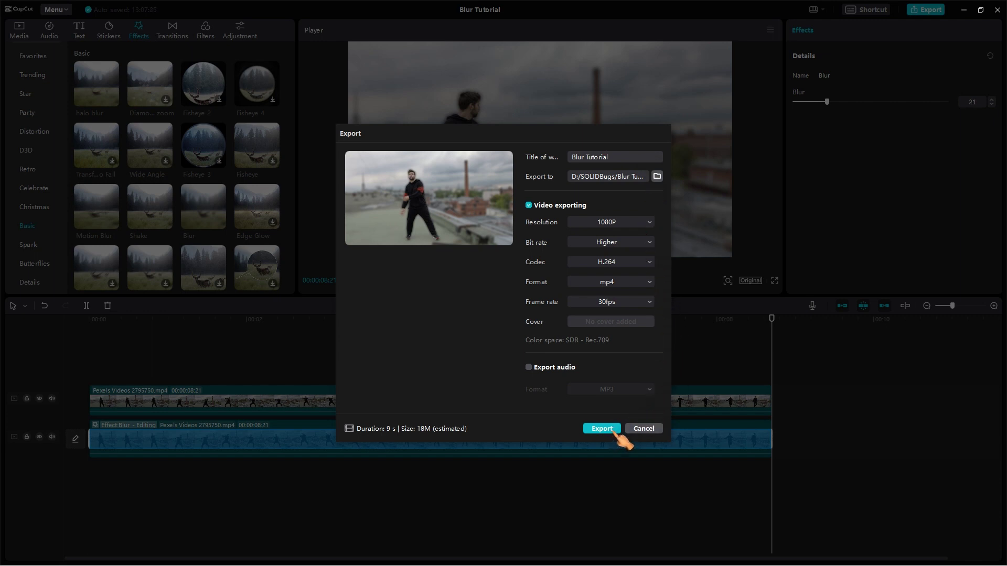
left_click(602, 429)
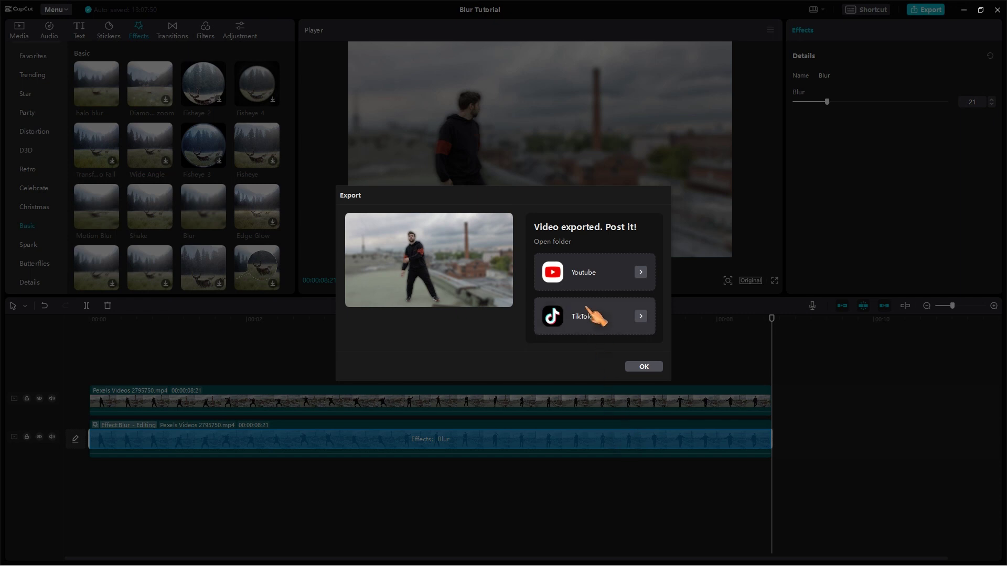
Step: Open the export folder, play Blur Tutorial.mp4 through, then close the media player
left_click(555, 242)
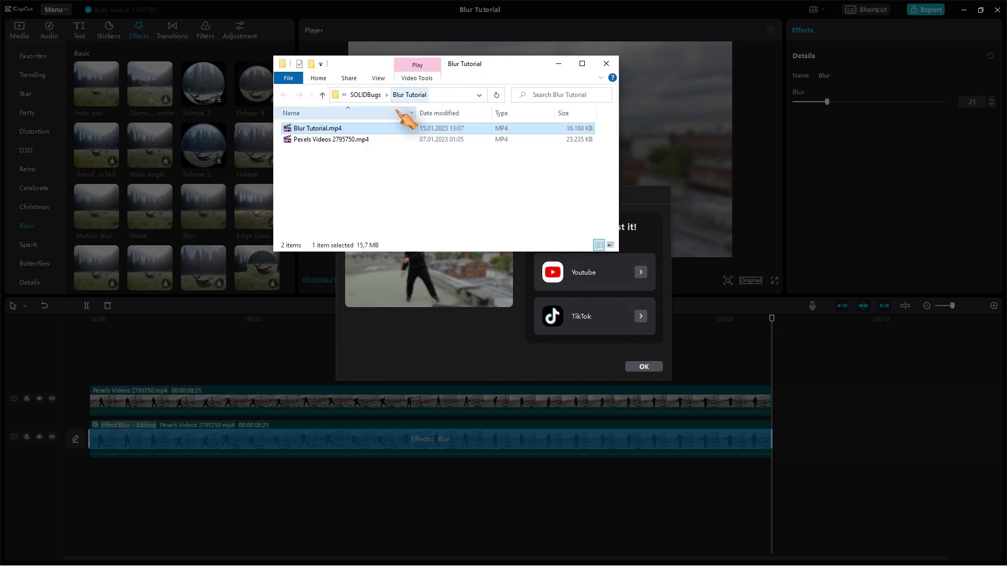
double_click(342, 131)
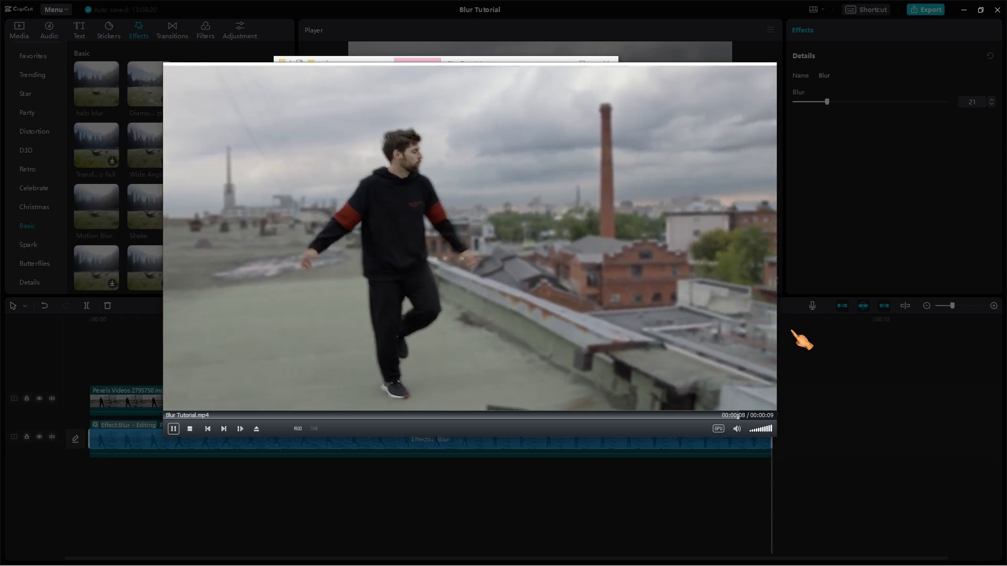
key("alt+F4")
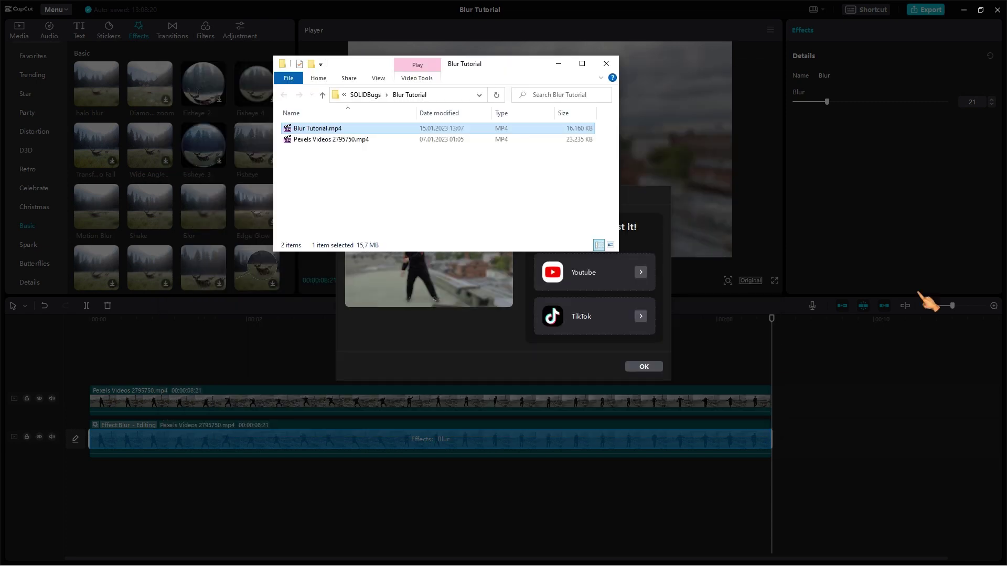